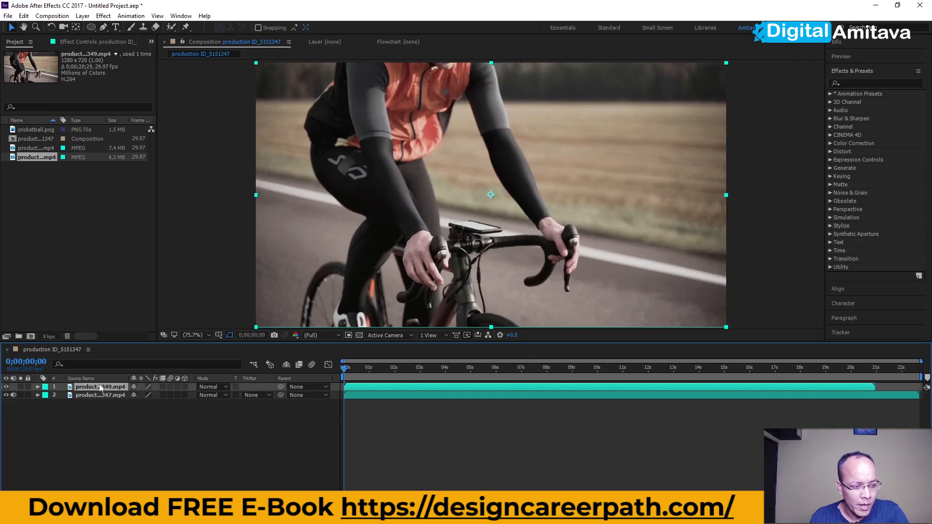
# Step: Scale the top cyclist clip to 62%, preview the two overlapping clips and return to the first frame
pyautogui.press('s')
pyautogui.moveTo(147, 395); pyautogui.dragTo(127, 395)
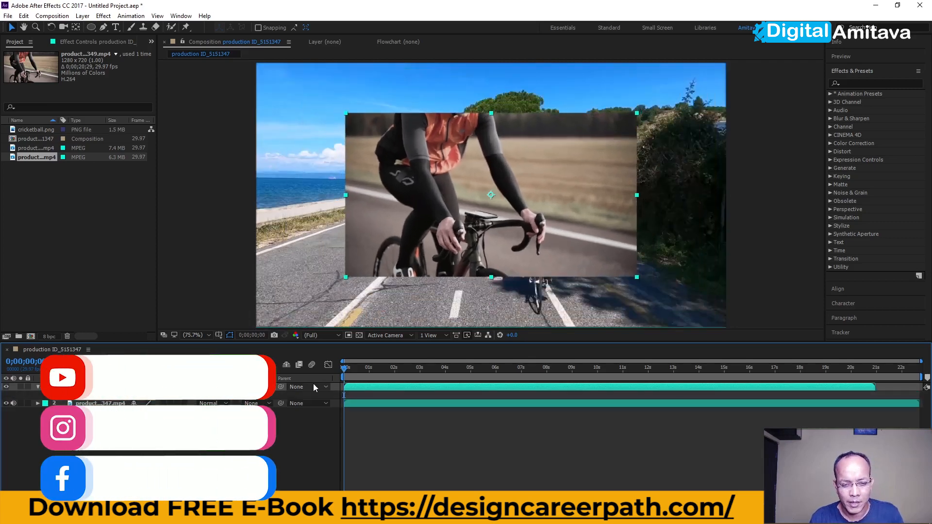
pyautogui.press('space')
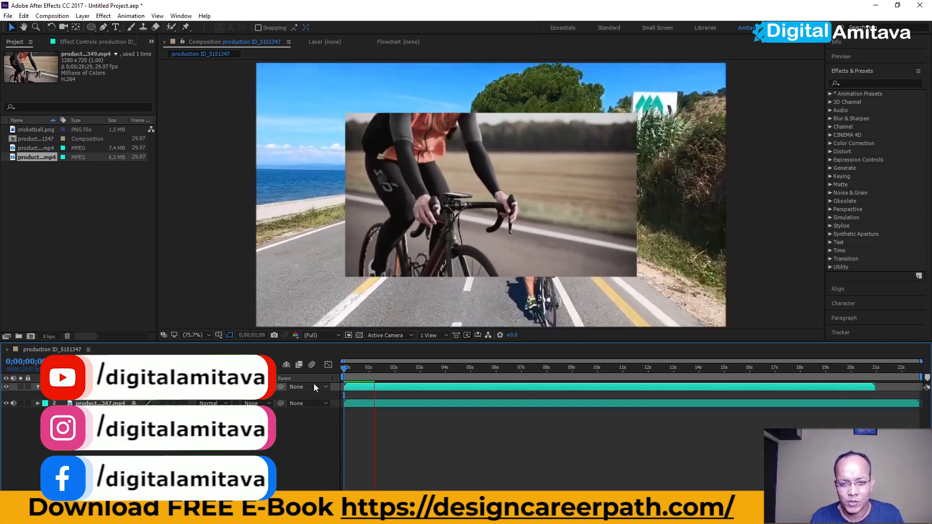
pyautogui.press('space')
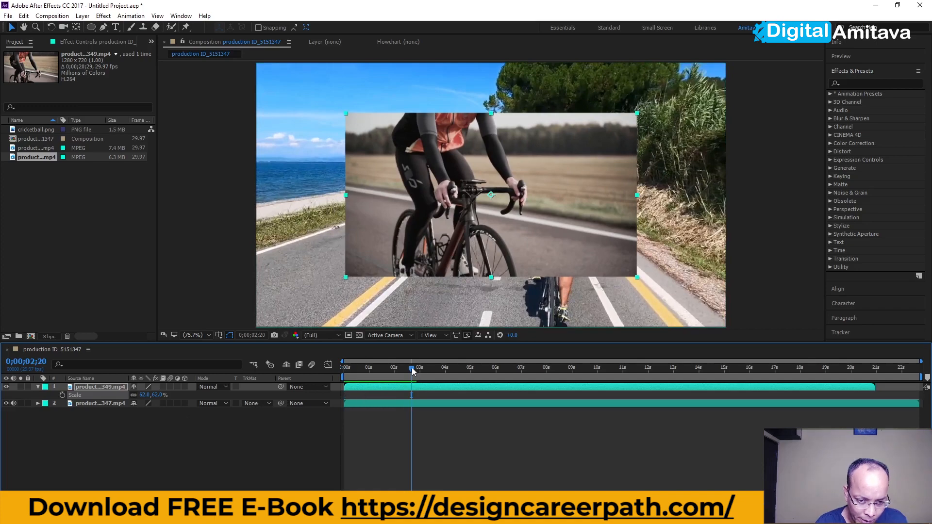
pyautogui.moveTo(412, 368); pyautogui.dragTo(297, 378)
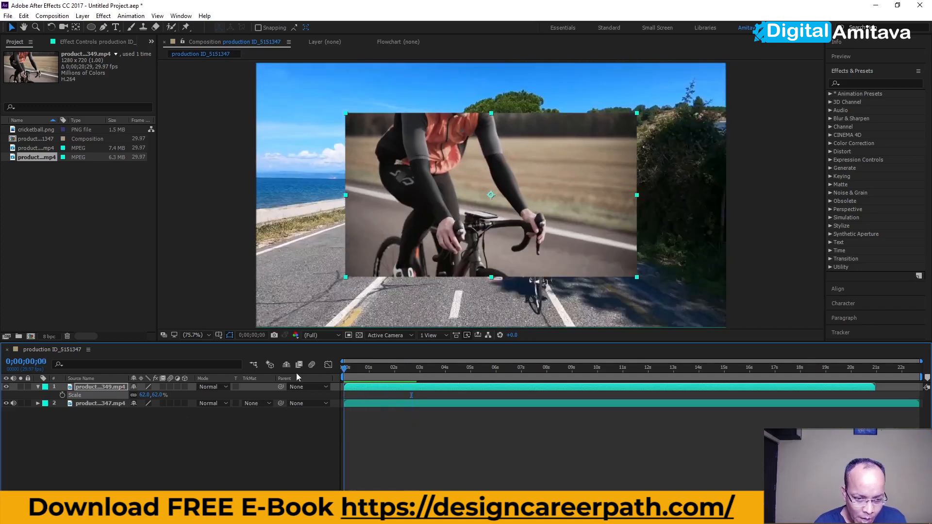
# Step: Examine the list of blending modes available for the top clip and the places where they can be chosen
pyautogui.click(208, 387)
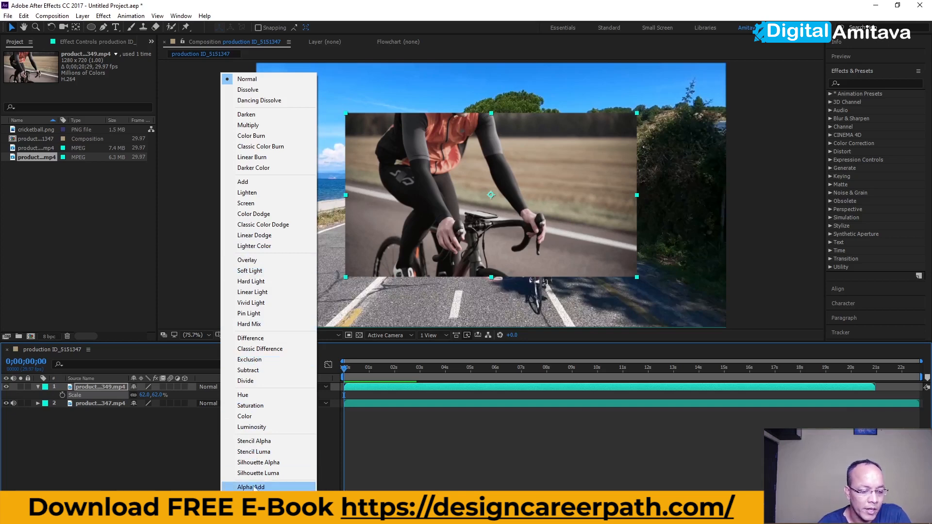
pyautogui.click(165, 457)
pyautogui.click(88, 389)
pyautogui.rightClick(88, 389)
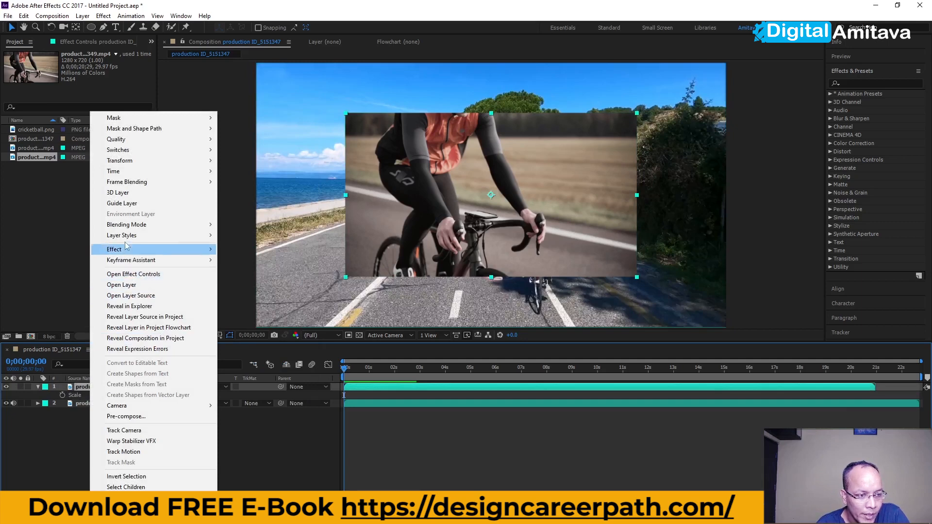
pyautogui.moveTo(175, 225)
pyautogui.click(319, 442)
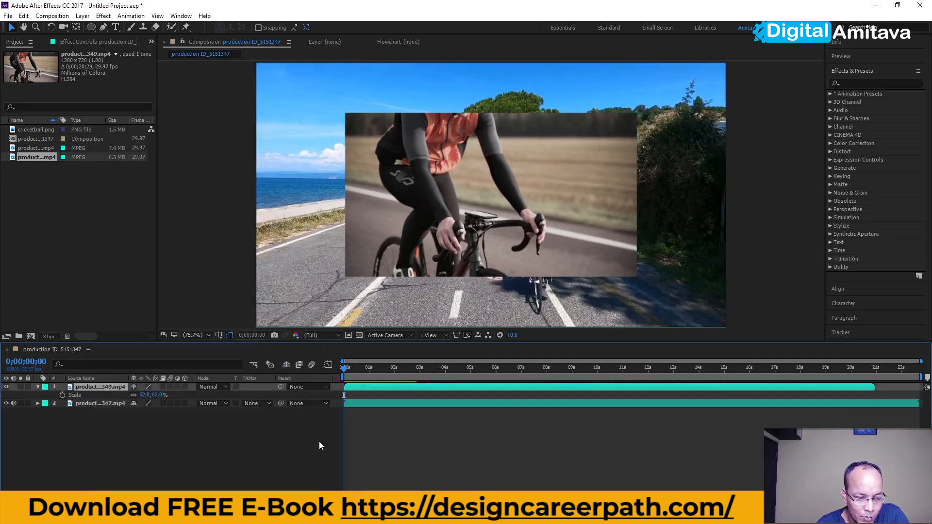
pyautogui.click(102, 389)
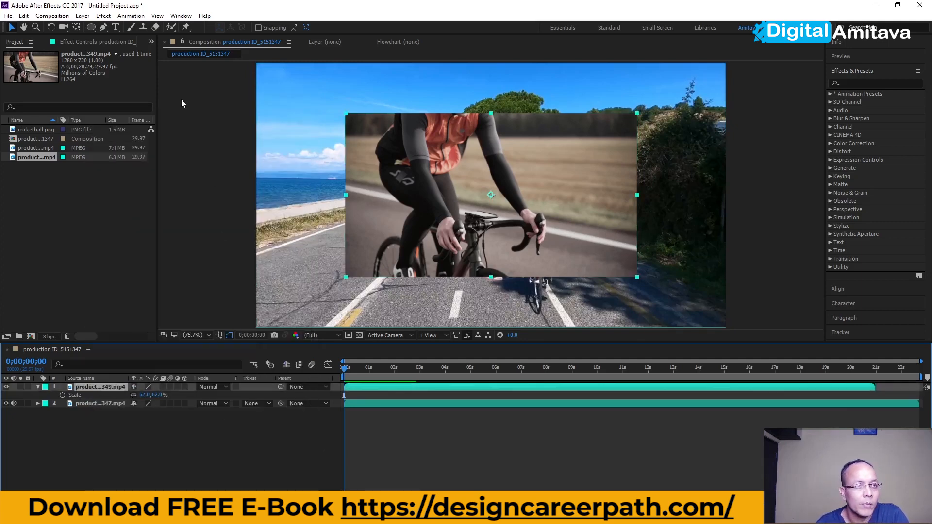
pyautogui.click(88, 18)
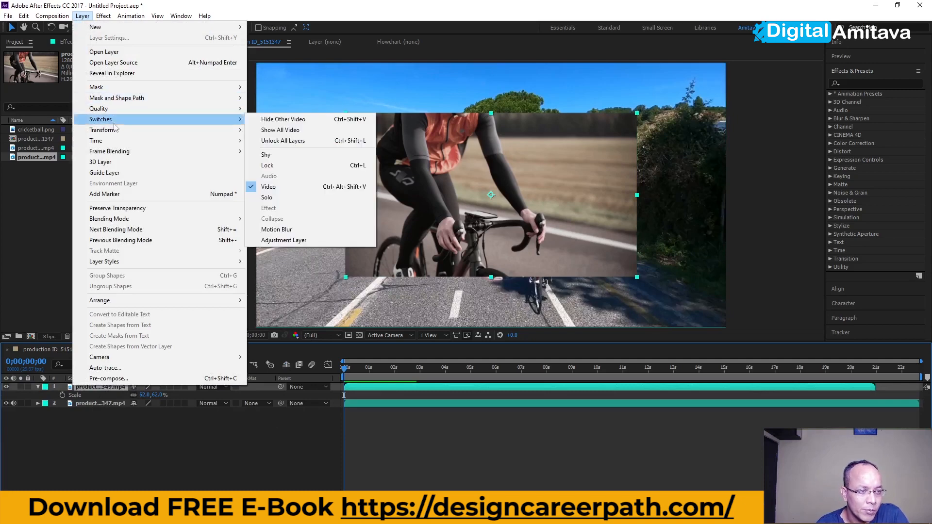
pyautogui.moveTo(136, 221)
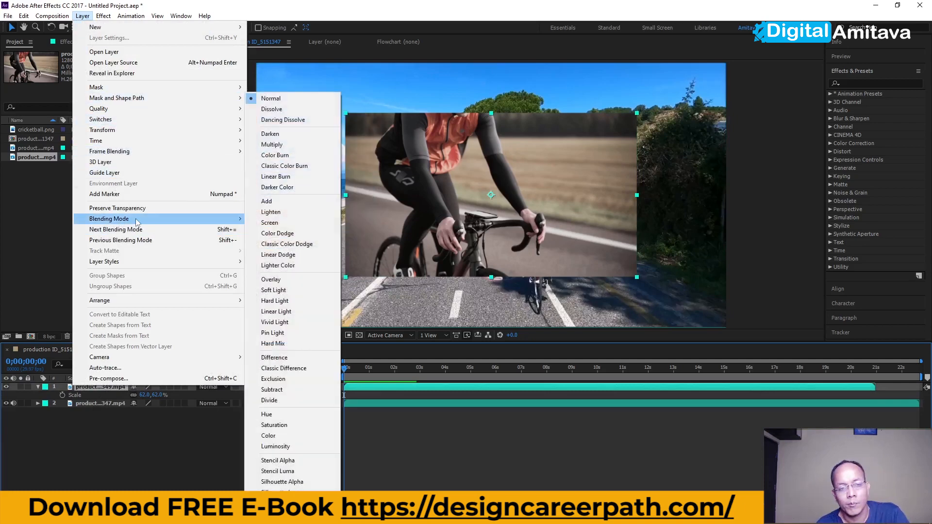
pyautogui.click(186, 430)
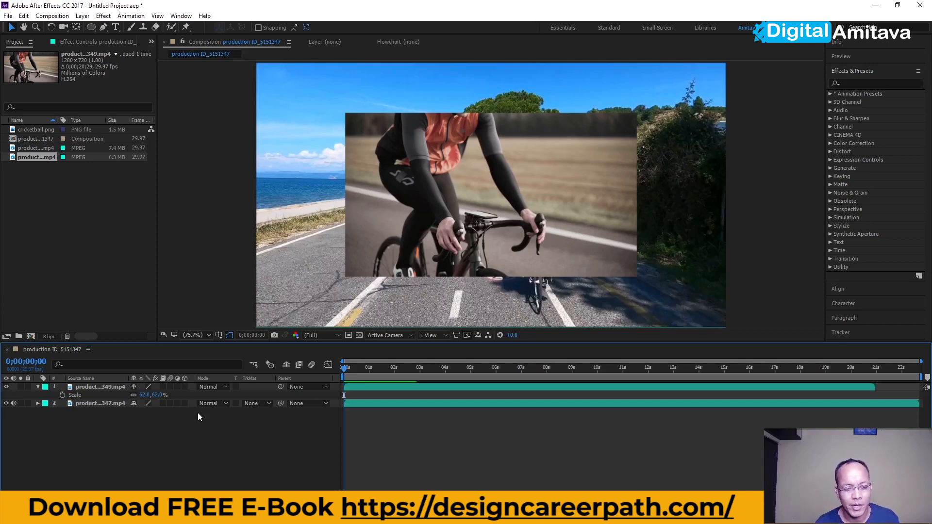
# Step: Set the top clip's blending mode to Dissolve, lower its opacity to 72% and preview the composition
pyautogui.click(98, 388)
pyautogui.click(226, 388)
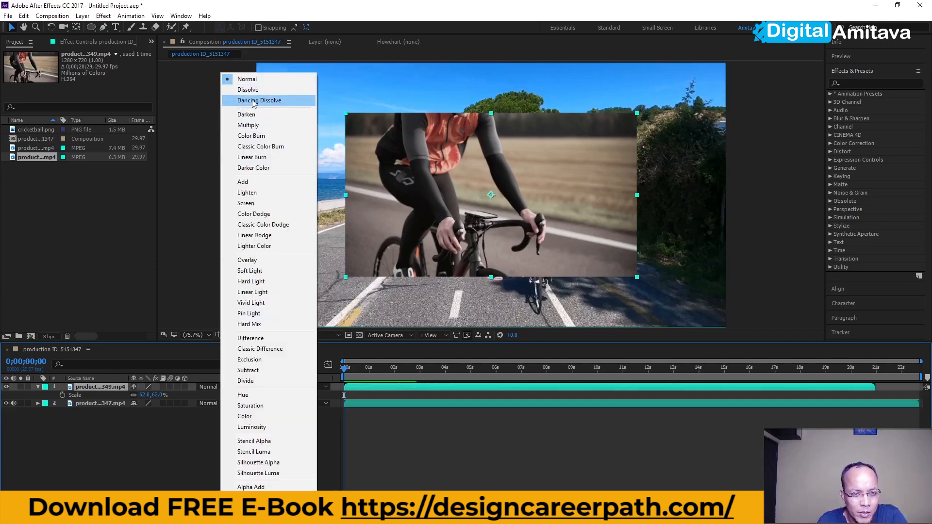
pyautogui.click(248, 90)
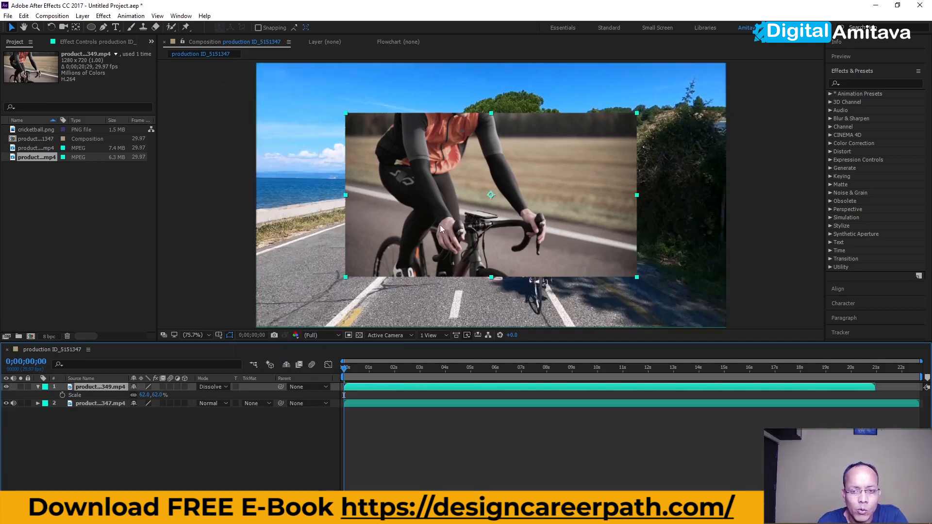
pyautogui.press('t')
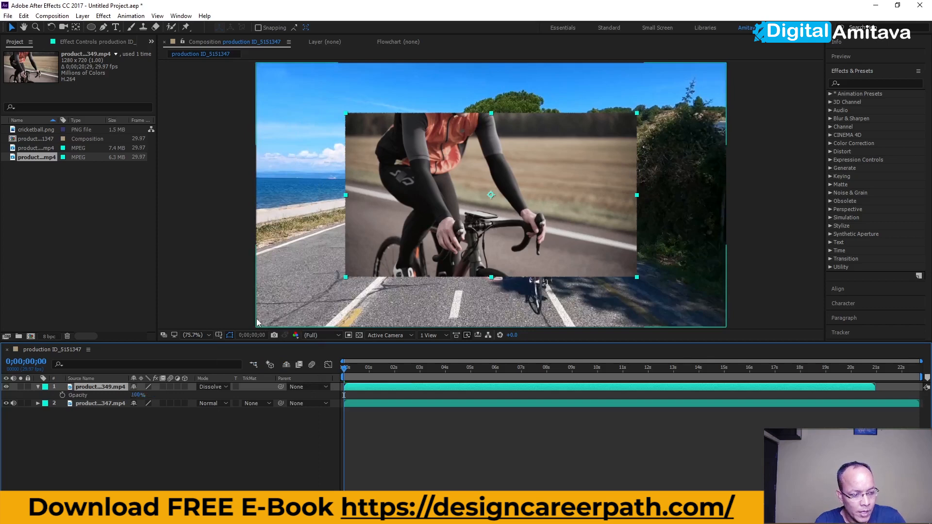
pyautogui.moveTo(133, 395); pyautogui.dragTo(123, 396)
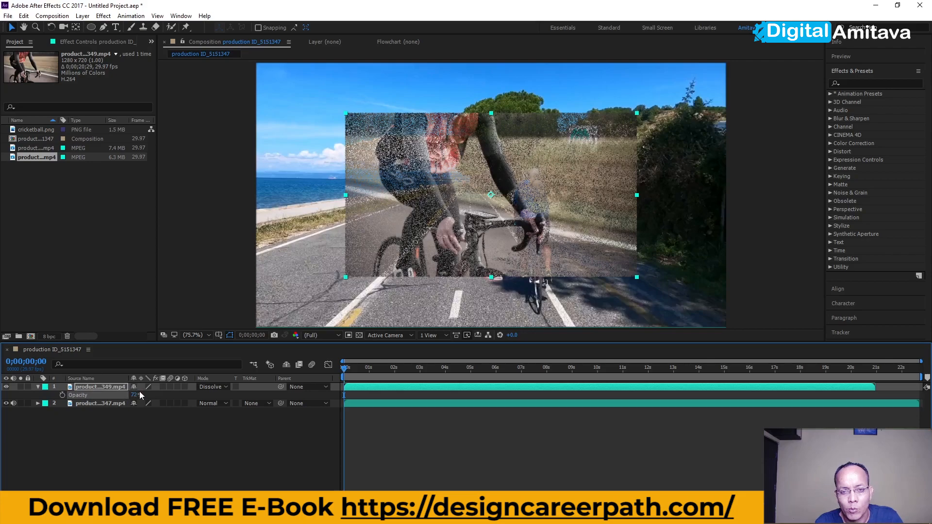
pyautogui.press('space')
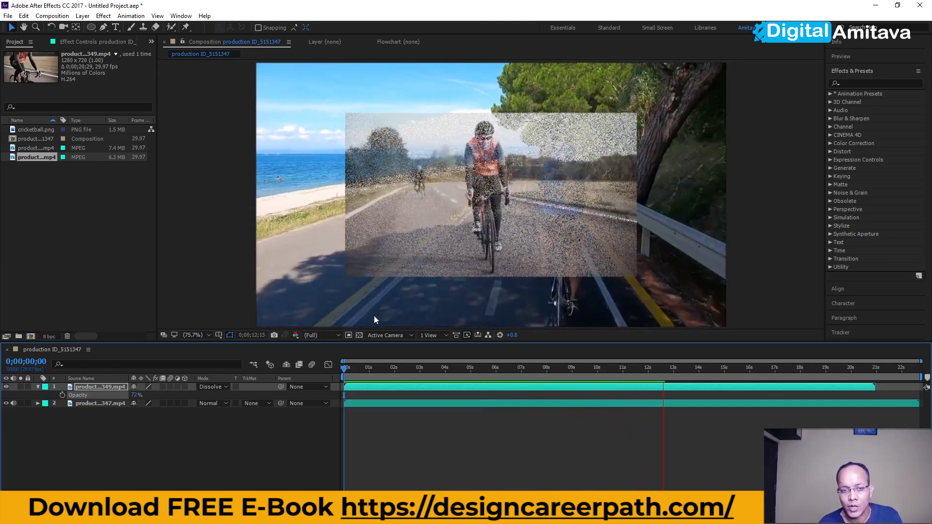
pyautogui.press('space')
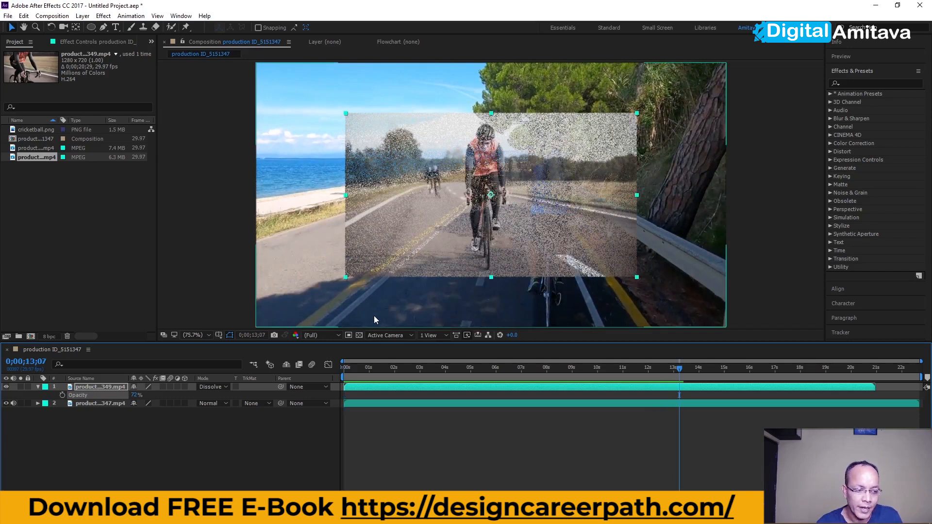
# Step: Restore the top clip's opacity to 100% and its blending mode to Normal
pyautogui.moveTo(136, 395); pyautogui.dragTo(170, 396)
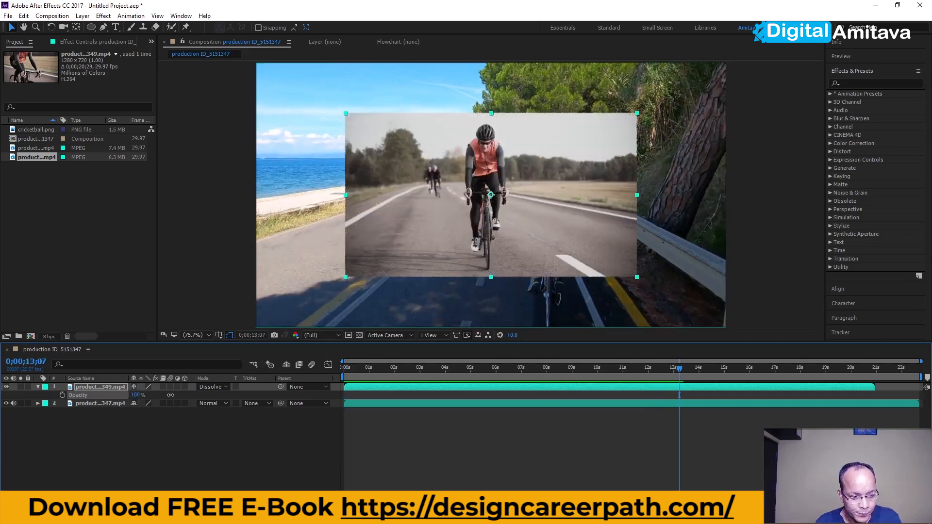
pyautogui.click(221, 387)
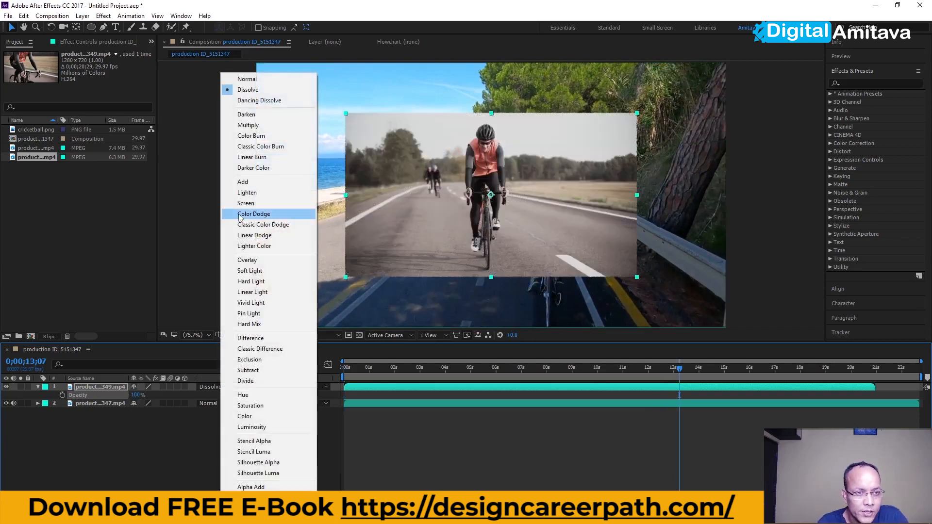
pyautogui.click(246, 79)
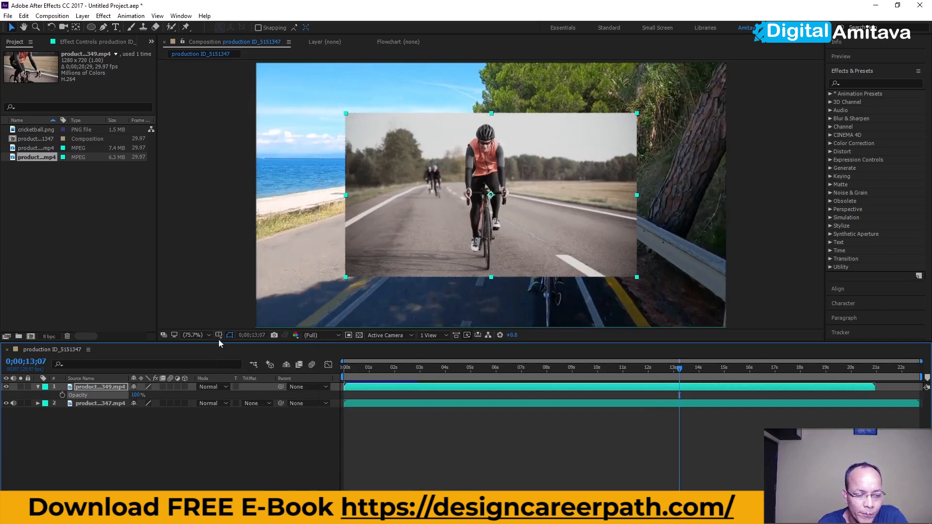
# Step: Set the top clip's blending mode to Multiply and preview the composition from the first frame
pyautogui.click(216, 387)
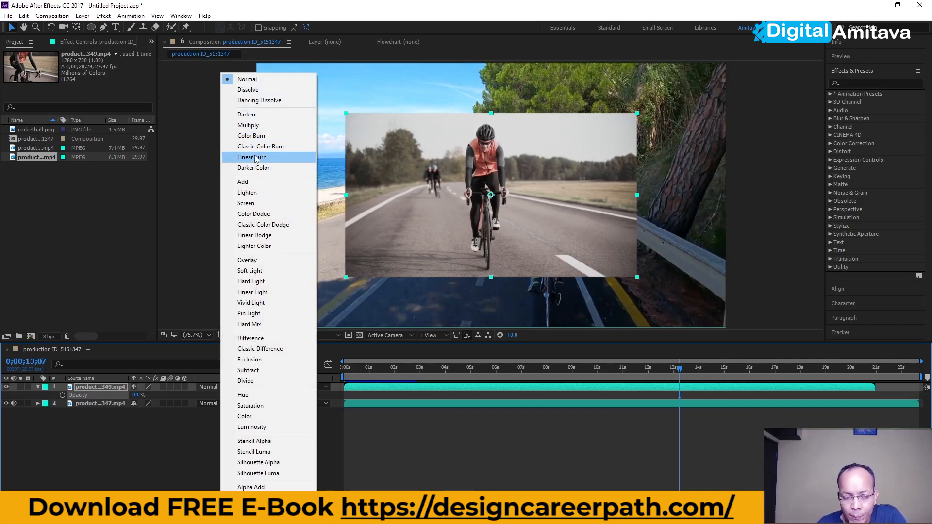
pyautogui.click(250, 126)
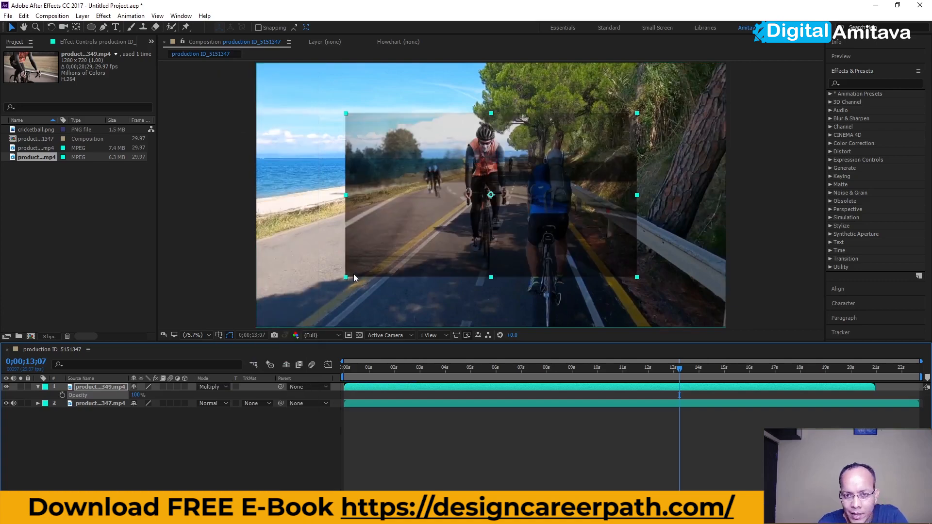
pyautogui.click(358, 372)
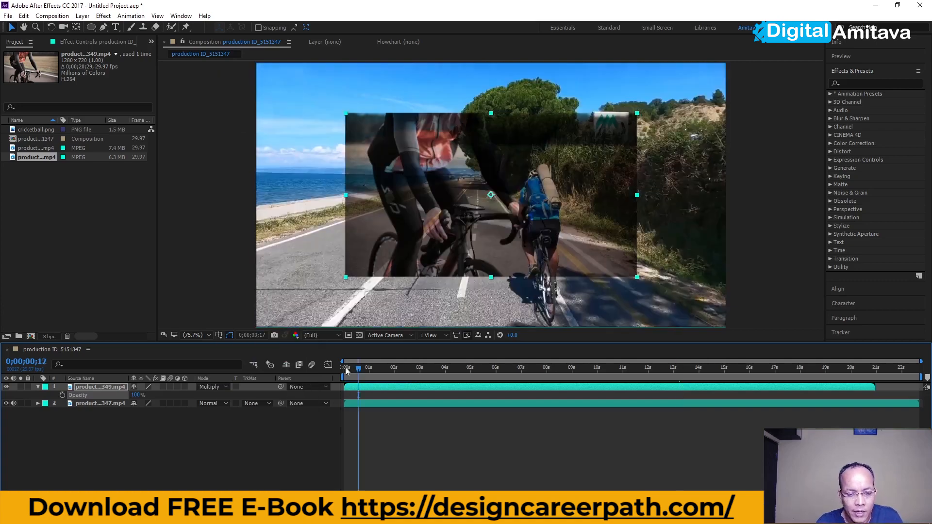
pyautogui.press('Home')
pyautogui.press('space')
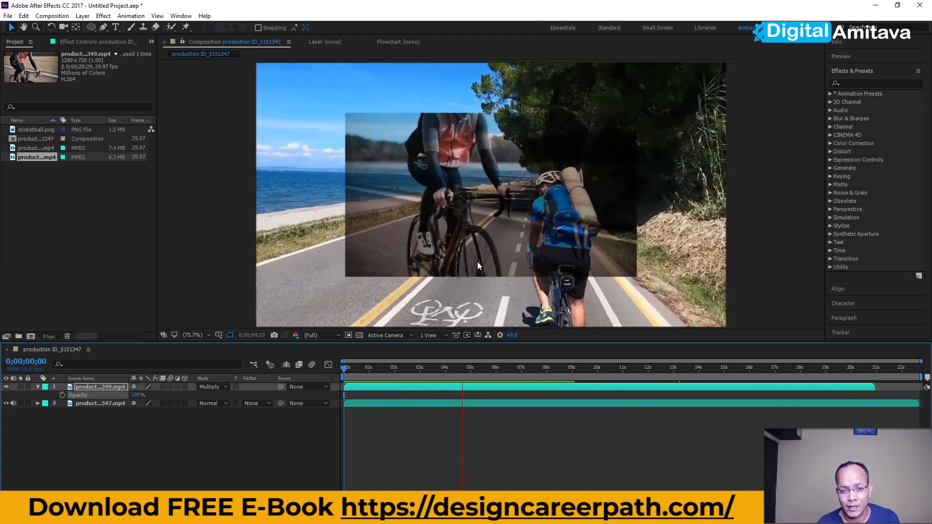
pyautogui.press('space')
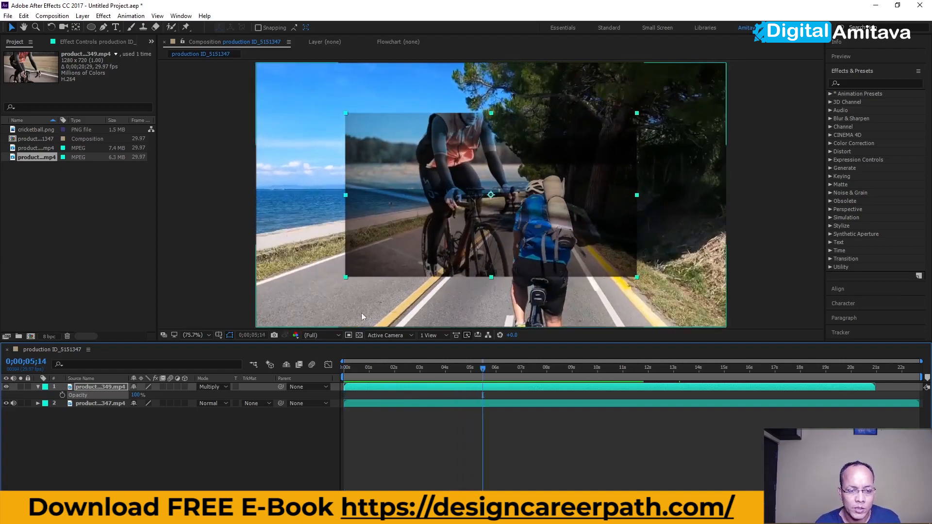
# Step: Hide the top clip and, from the first frame, add a 1280 x 720 px solid layer coloured magenta-red FF0048
pyautogui.click(6, 387)
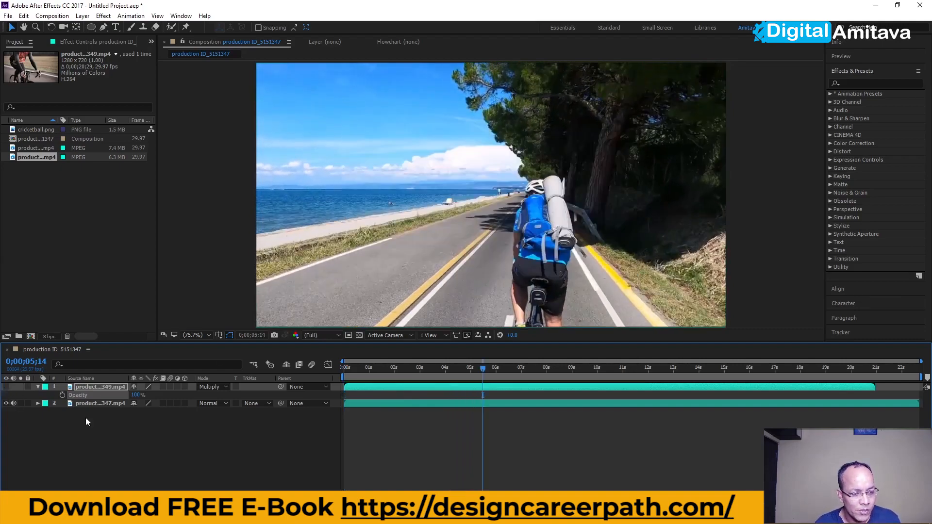
pyautogui.press('Home')
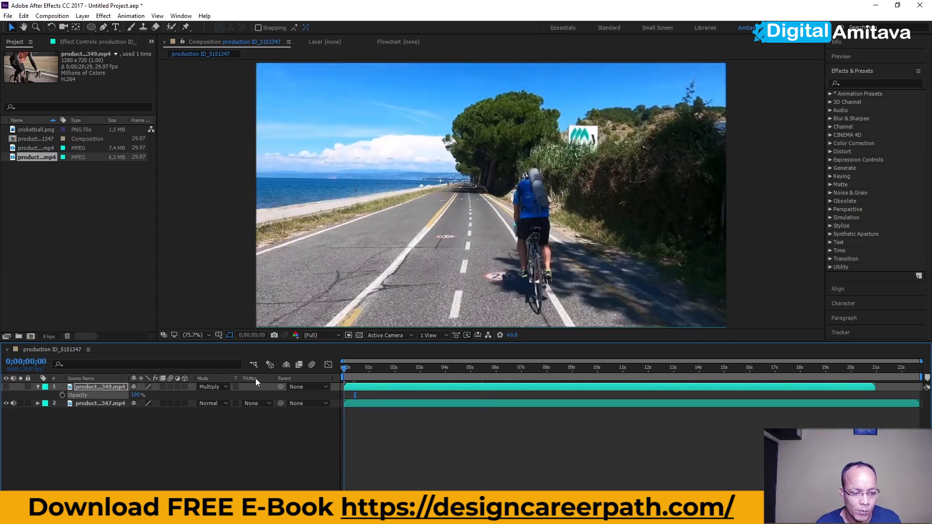
pyautogui.rightClick(189, 433)
pyautogui.moveTo(213, 340)
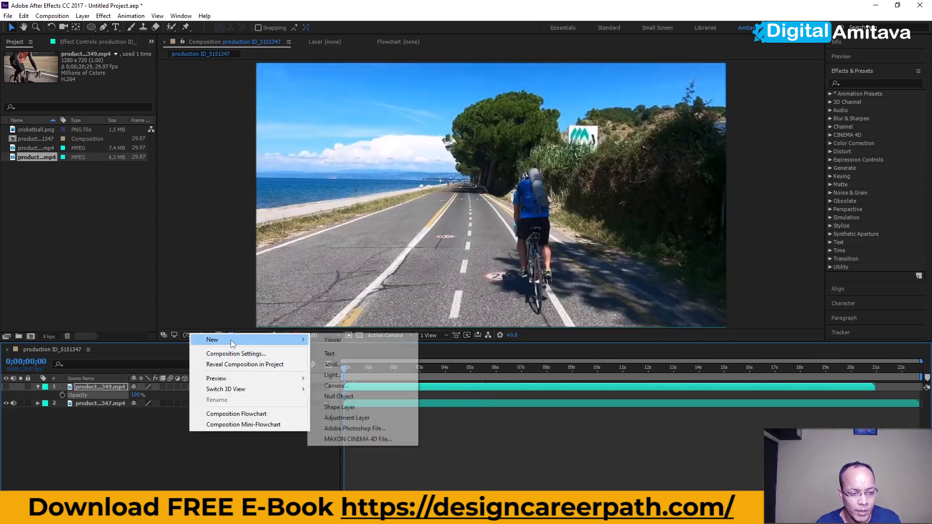
pyautogui.click(335, 364)
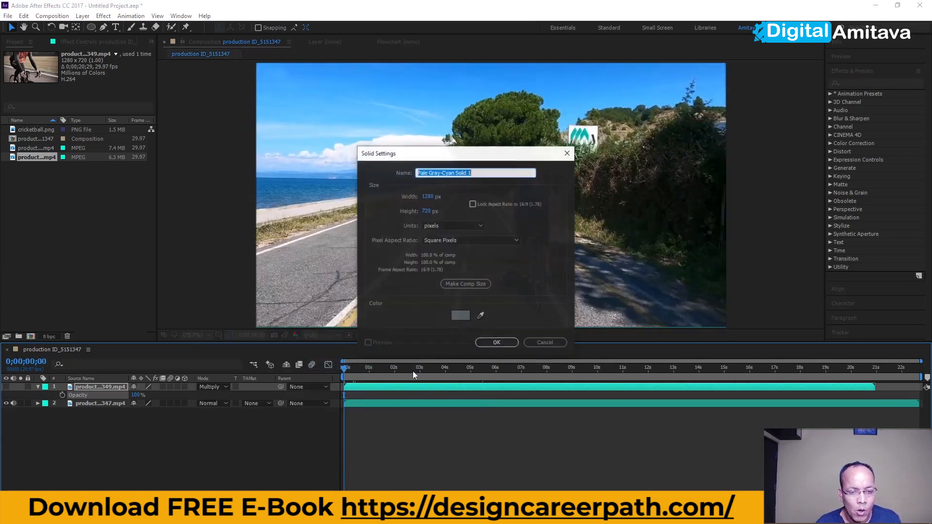
pyautogui.click(460, 316)
pyautogui.click(484, 204)
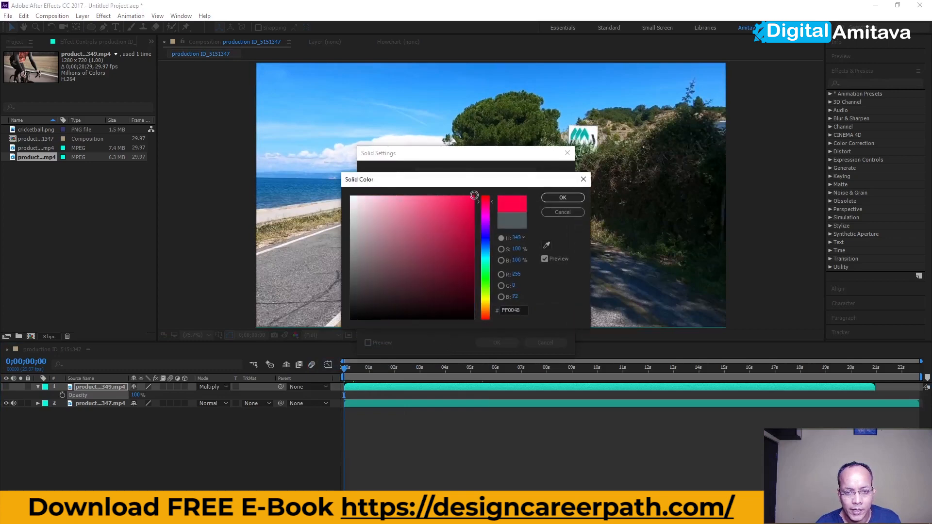
pyautogui.click(563, 198)
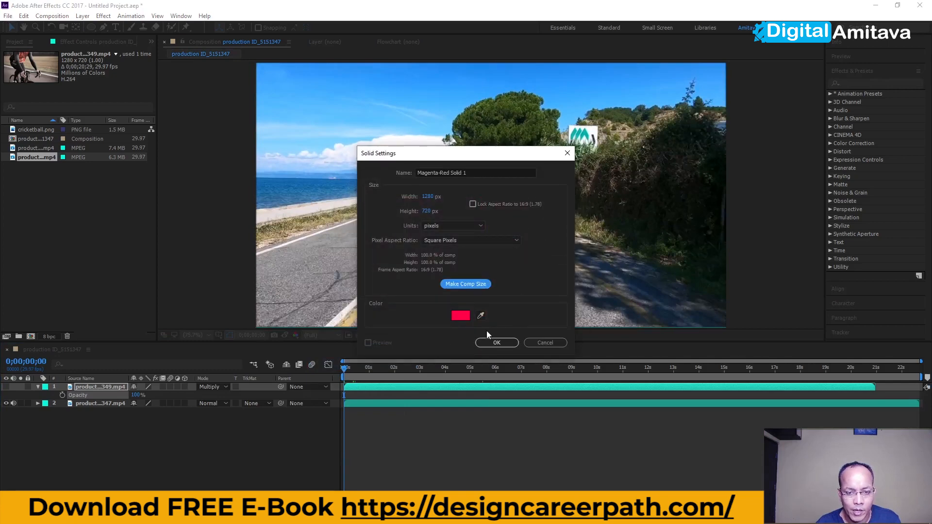
pyautogui.click(498, 343)
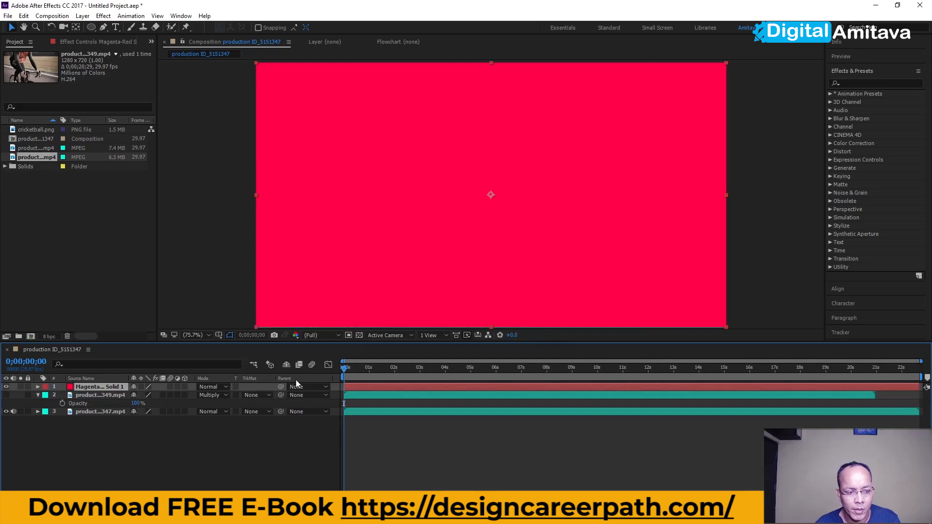
# Step: Set the magenta-red solid's blending mode to Multiply and preview the tinted footage
pyautogui.rightClick(112, 391)
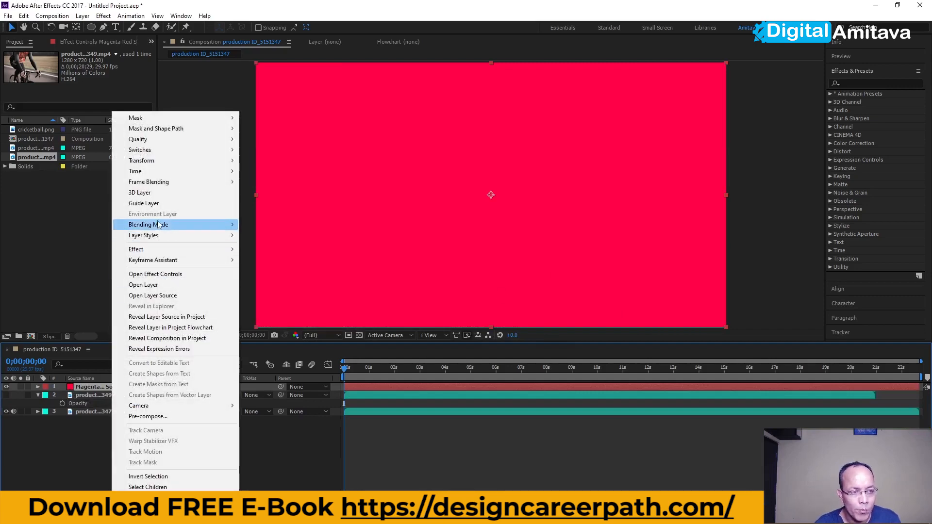
pyautogui.moveTo(160, 224)
pyautogui.click(264, 144)
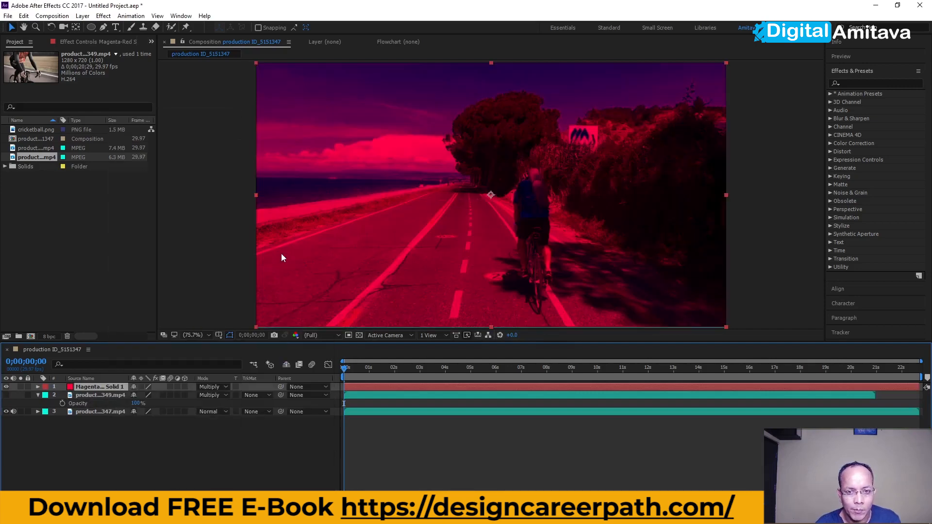
pyautogui.press('space')
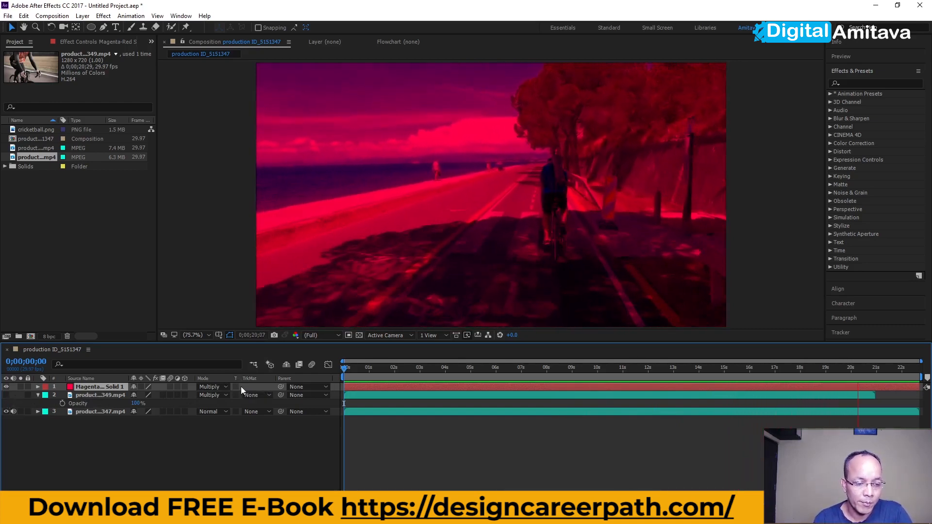
# Step: Change the magenta-red solid's blending mode to Color Burn
pyautogui.click(226, 386)
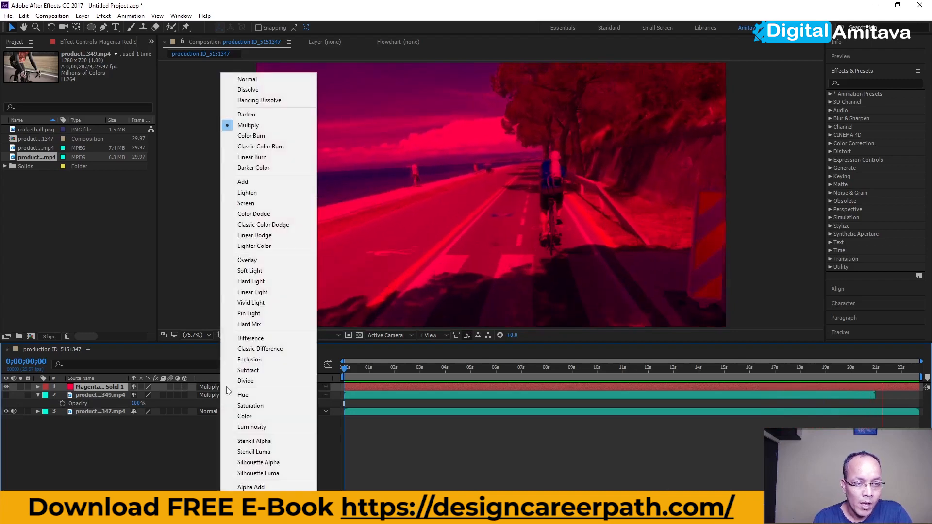
pyautogui.click(257, 136)
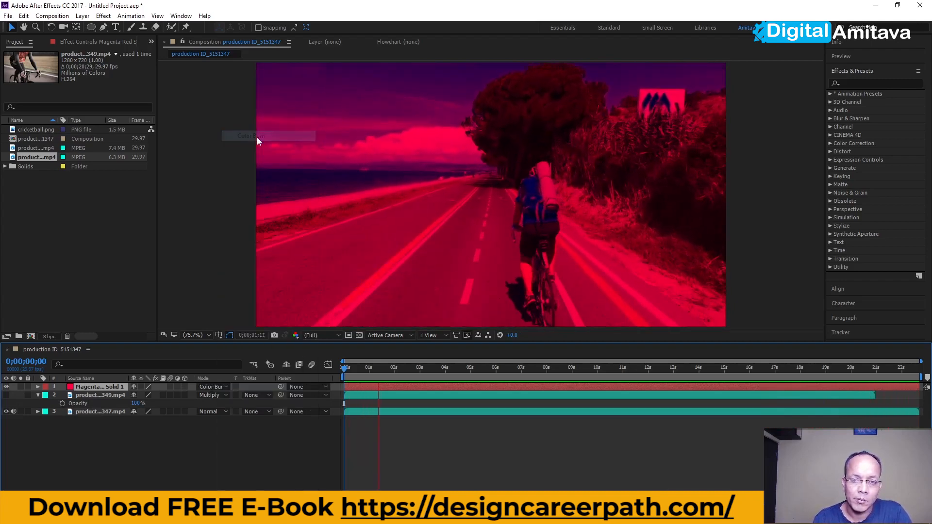